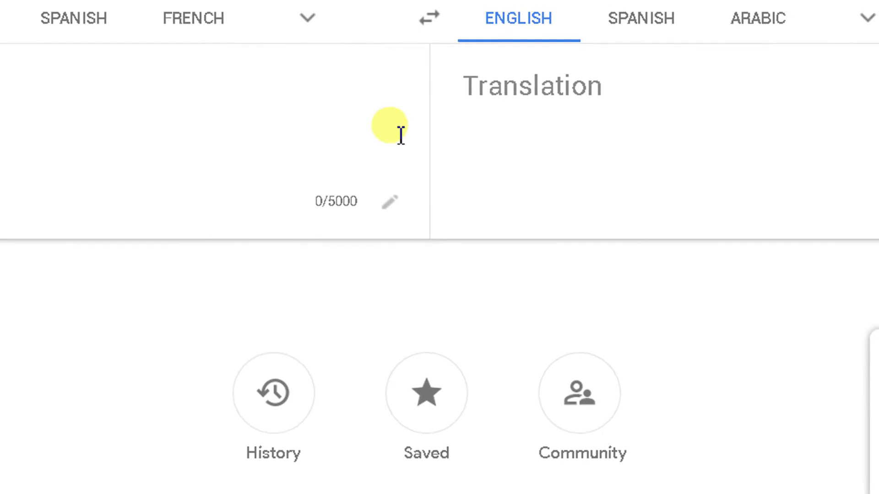
# - Enter the text "LOGIN YA SIGNUP SCOOP.IN WEBSITE ACCOUNT" as the source text in Google Translate
pyautogui.click(289, 161)
pyautogui.write('LOGI')
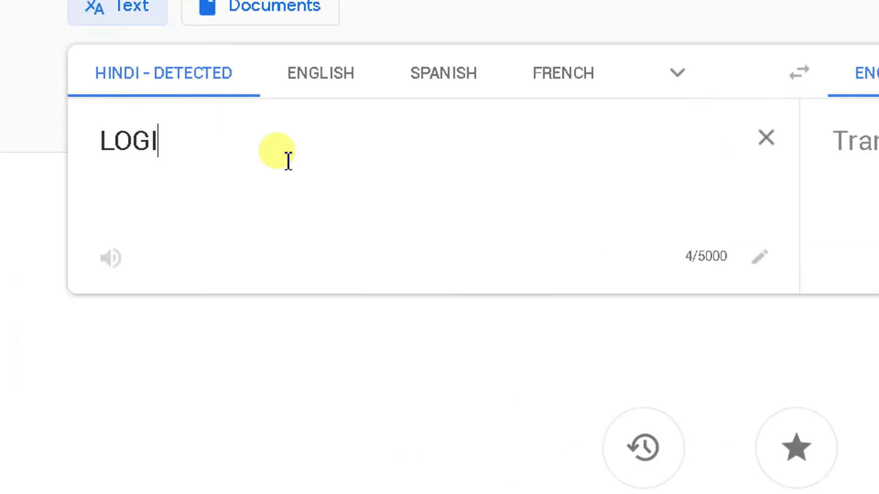
pyautogui.write('N YA SIGNUP SC')
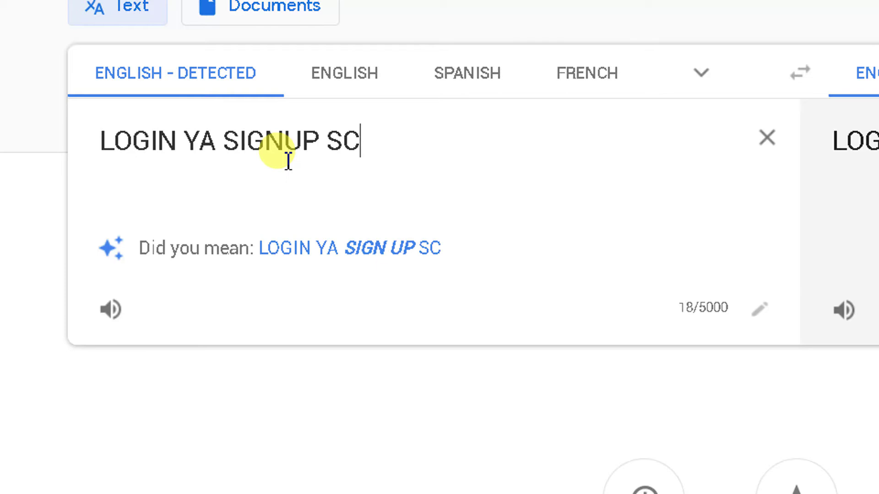
pyautogui.write('OOP')
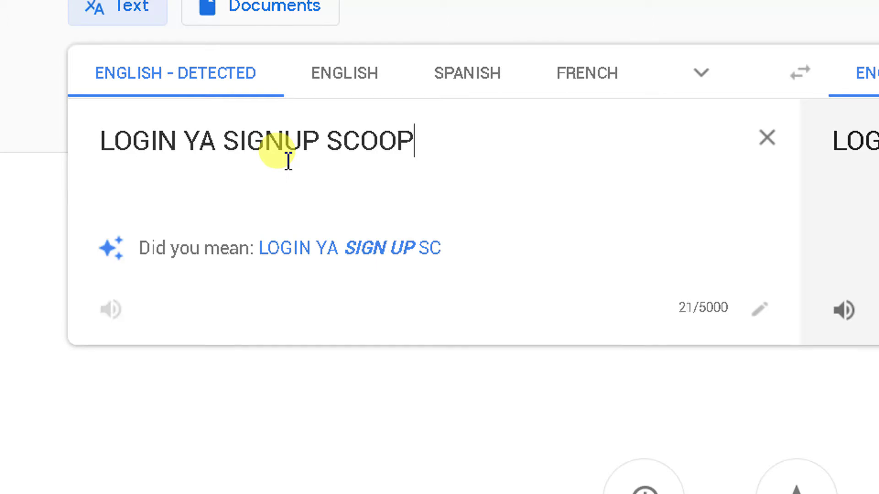
pyautogui.write('.IN WEBSITE ACCOU')
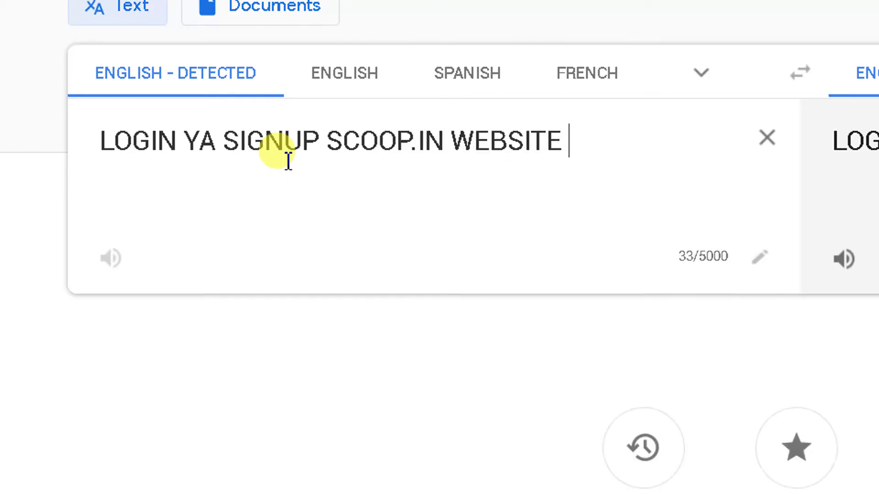
pyautogui.write('NT')
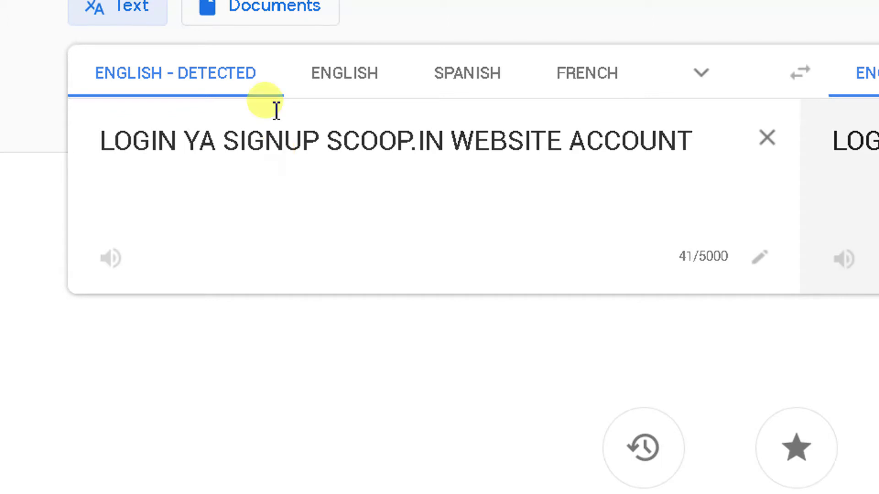
# - Switch to the Scoop.it site and start a free individual sign-up without a Facebook or Twitter account
pyautogui.click(140, 21)
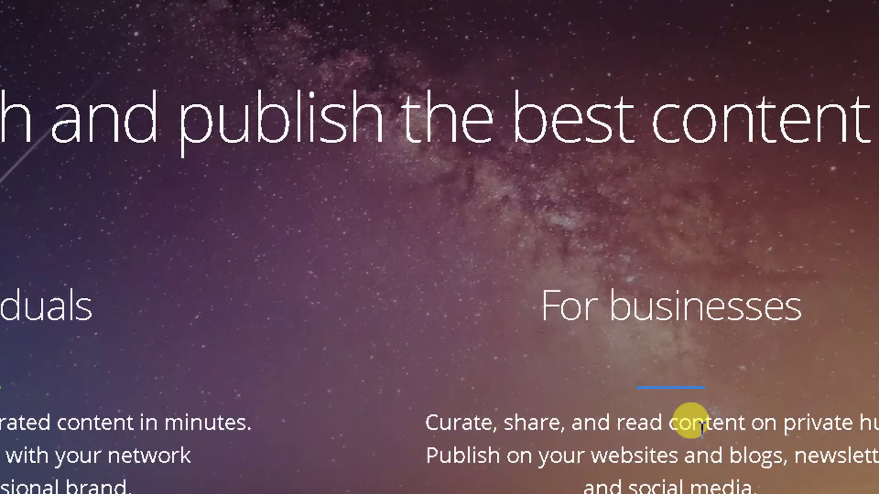
pyautogui.click(178, 398)
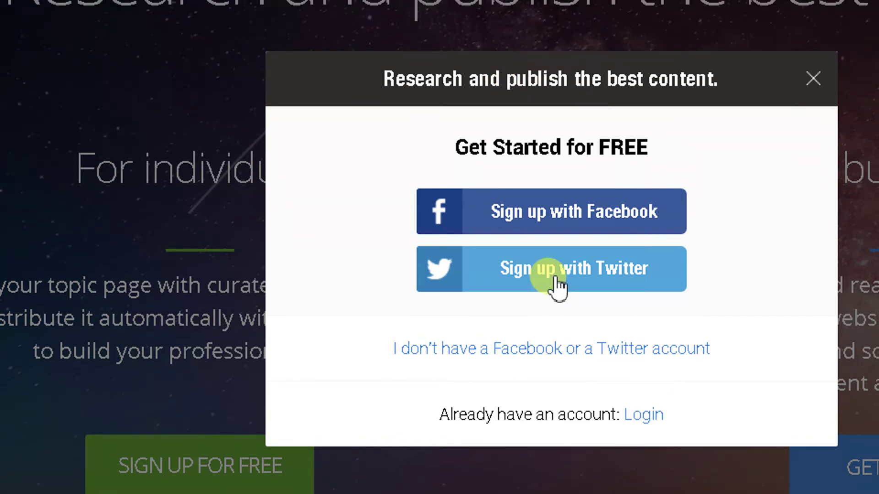
pyautogui.click(569, 351)
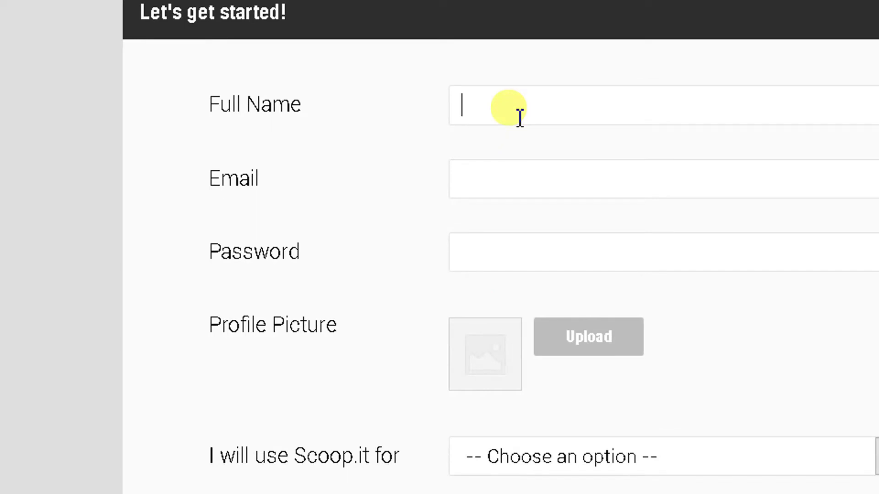
# - Fill in the sign-up form with the full name BASIC COMPUTER, the account e-mail and the account password
pyautogui.write('BAS')
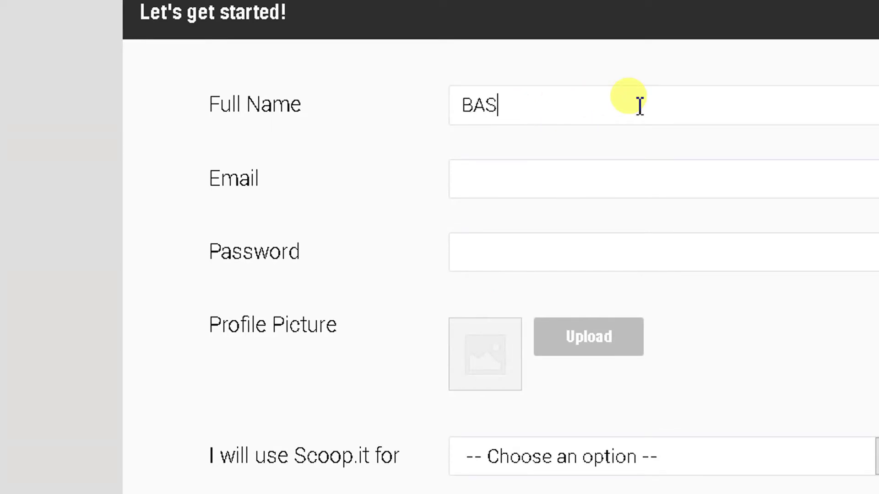
pyautogui.write('IC COMPUTER')
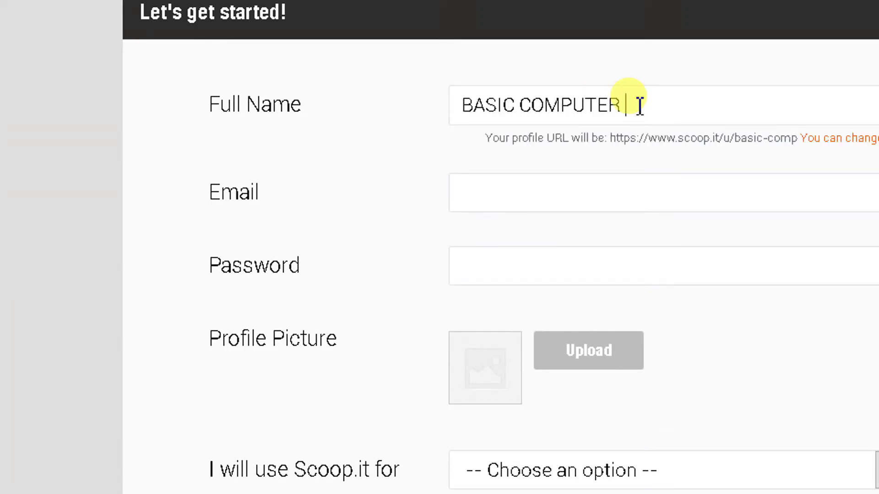
pyautogui.click(674, 210)
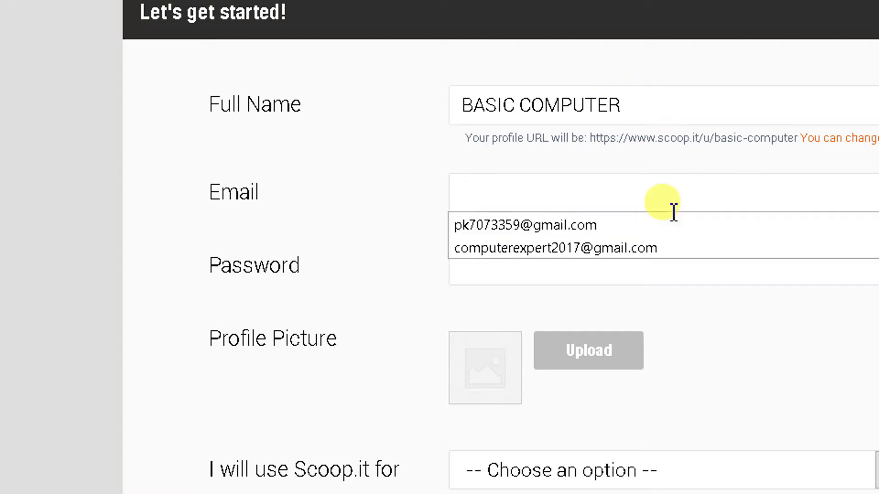
pyautogui.click(658, 248)
pyautogui.click(643, 261)
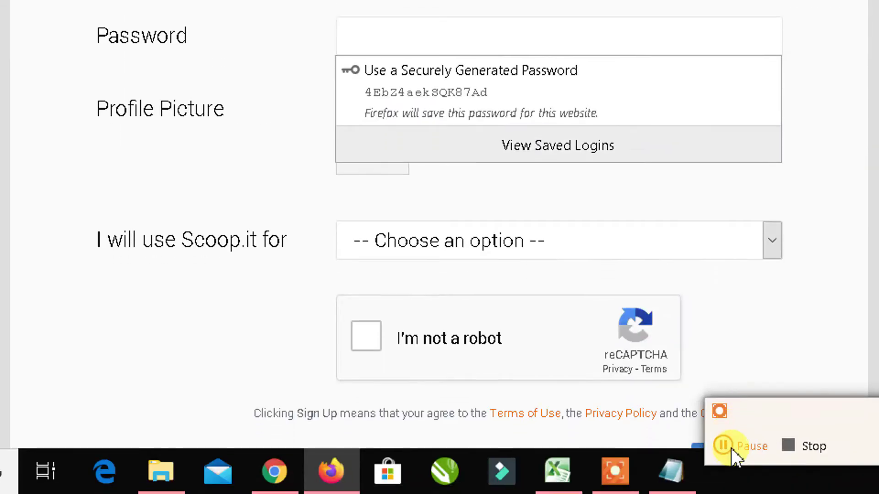
pyautogui.click(580, 322)
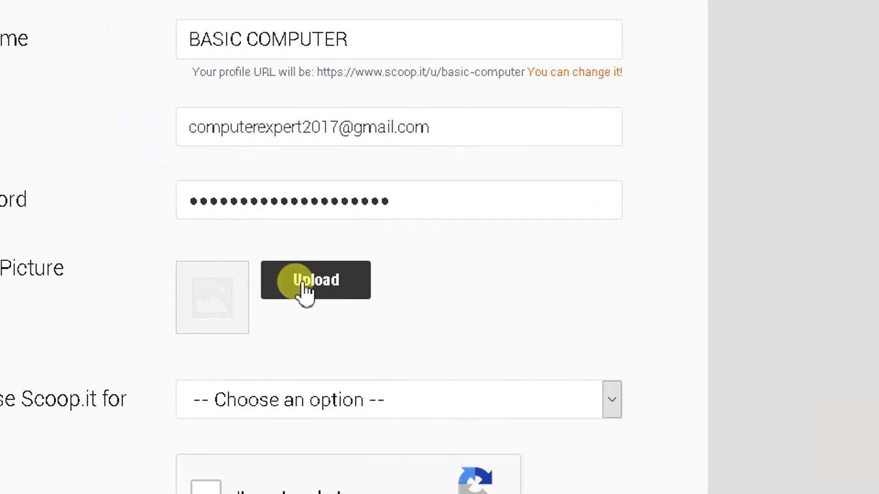
# - Choose "My personal brand or blog" as the intended use of Scoop.it and check the entered name and e-mail
pyautogui.click(438, 402)
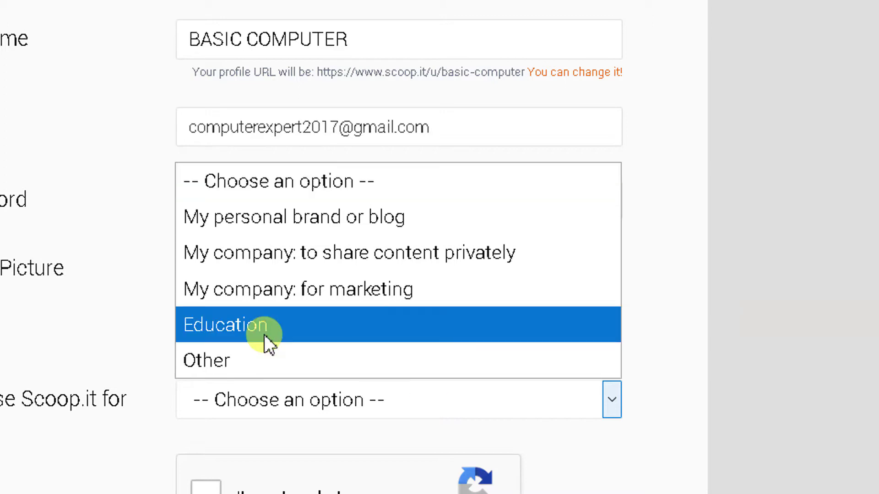
pyautogui.click(278, 218)
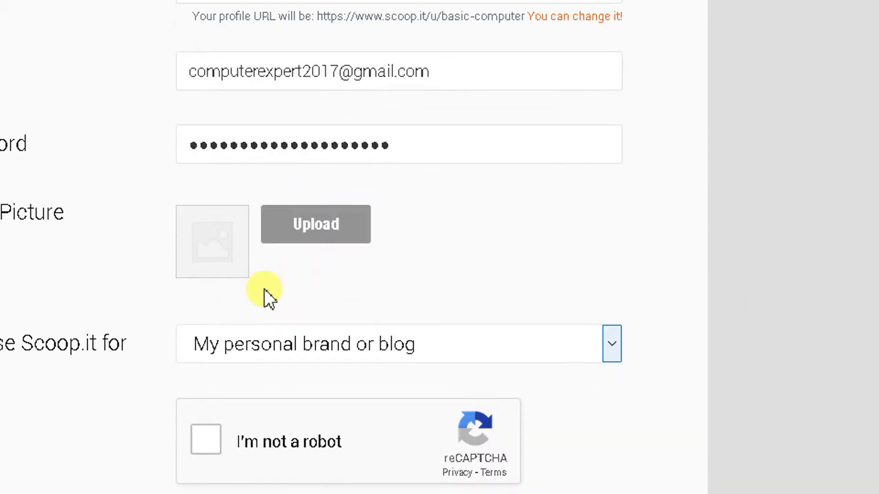
pyautogui.moveTo(399, 68); pyautogui.dragTo(143, 57)
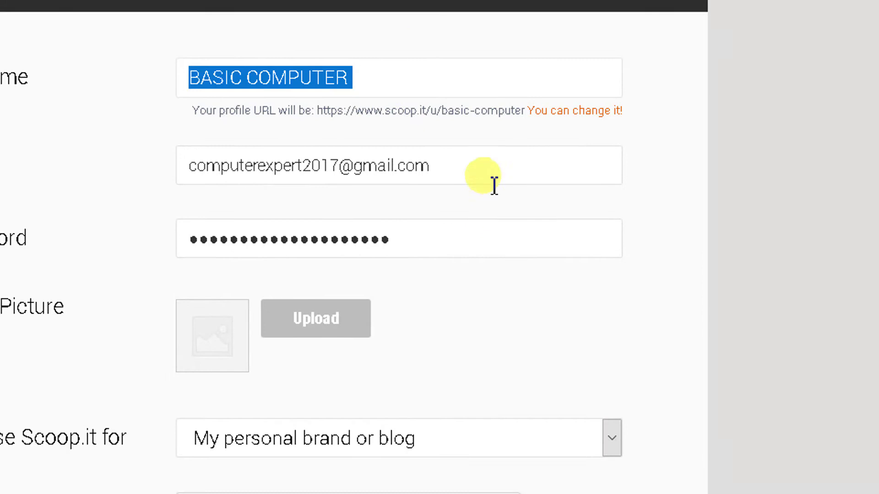
pyautogui.moveTo(492, 164); pyautogui.dragTo(192, 131)
pyautogui.click(699, 156)
# - Submit the sign-up form and decline to save the password in the browser
pyautogui.click(512, 239)
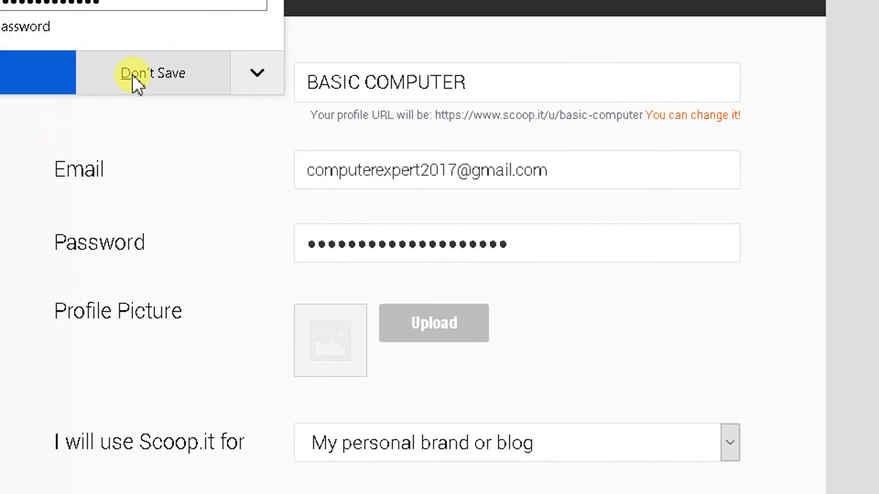
pyautogui.click(132, 75)
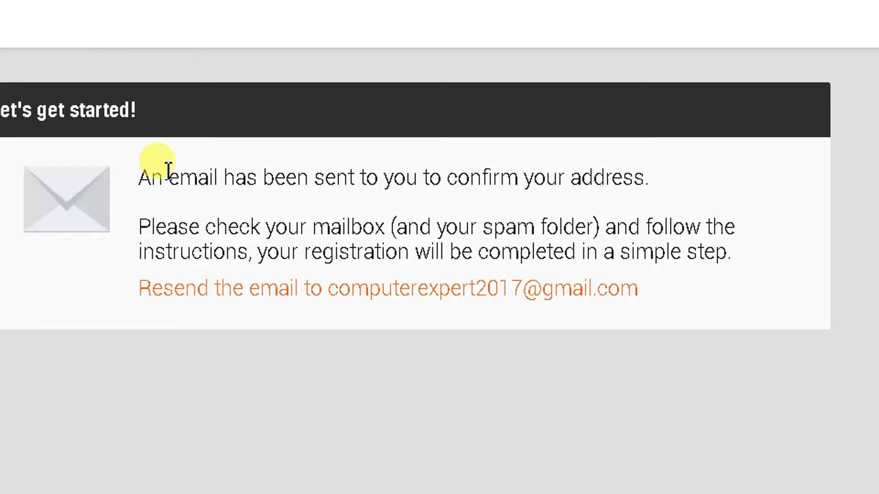
pyautogui.moveTo(141, 291); pyautogui.dragTo(696, 297)
pyautogui.click(673, 304)
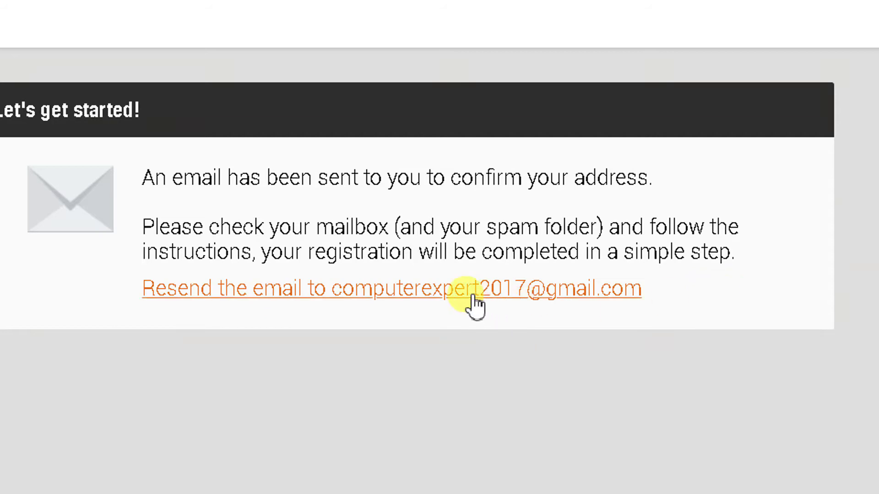
# - Open the Gmail inbox in a new tab and confirm the new account from Scoop.it's validation e-mail
pyautogui.click(333, 17)
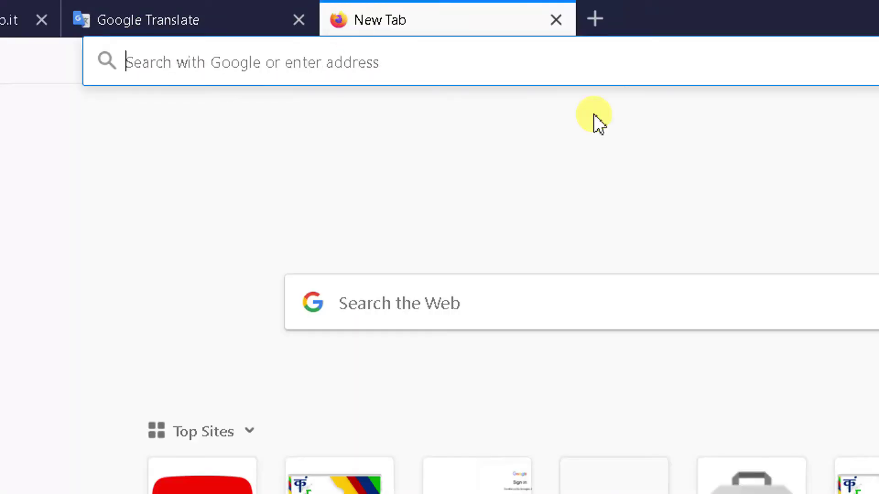
pyautogui.click(182, 389)
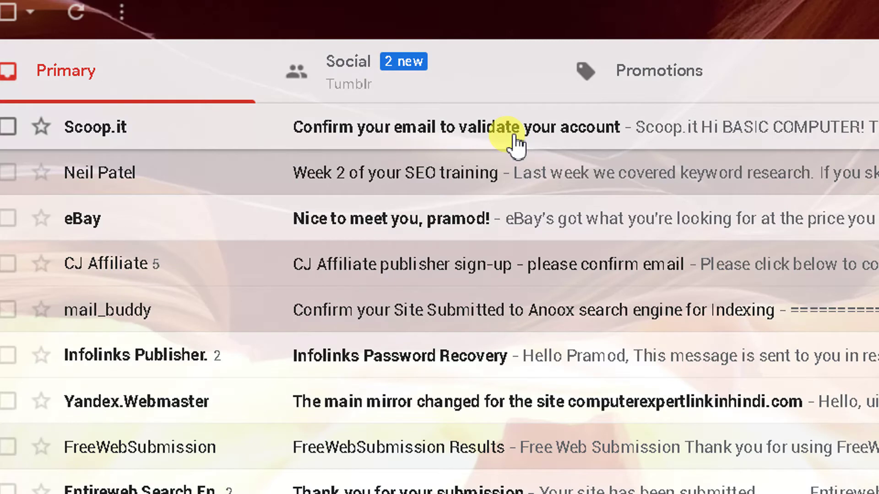
pyautogui.click(512, 135)
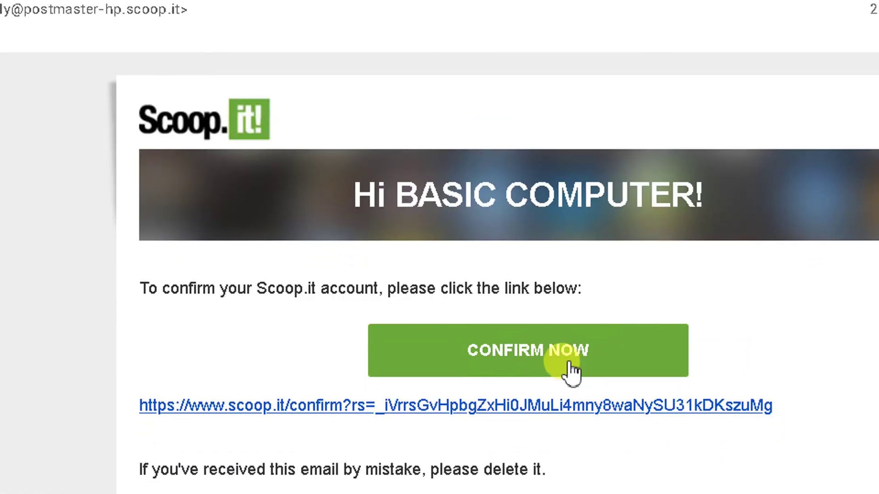
pyautogui.click(570, 369)
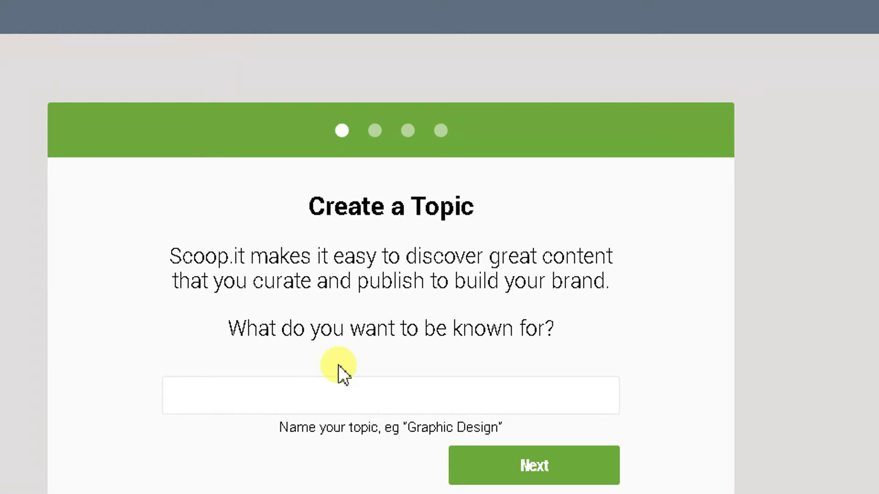
# - Name the new topic COMPUTER and continue to the keyword page
pyautogui.click(362, 401)
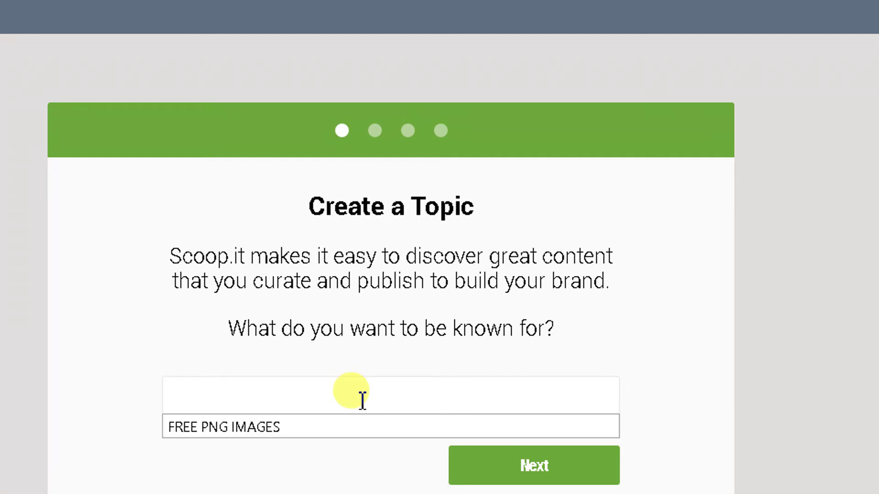
pyautogui.write('COMPUTER')
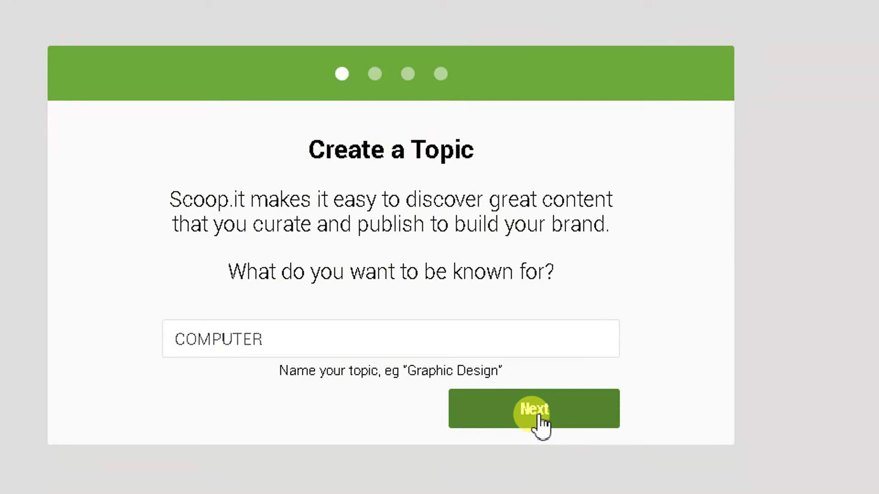
pyautogui.click(538, 414)
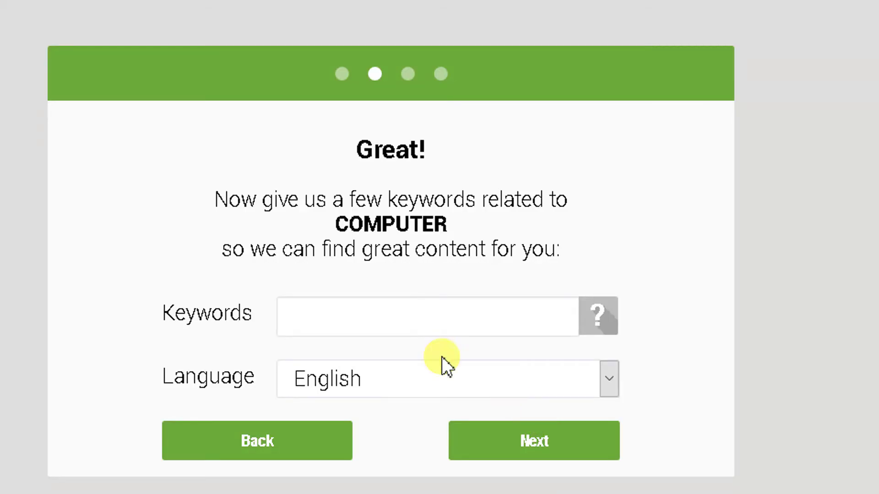
# - Add the keywords COMPUTER and COMPUTER BASIC HINDI to the topic
pyautogui.click(414, 320)
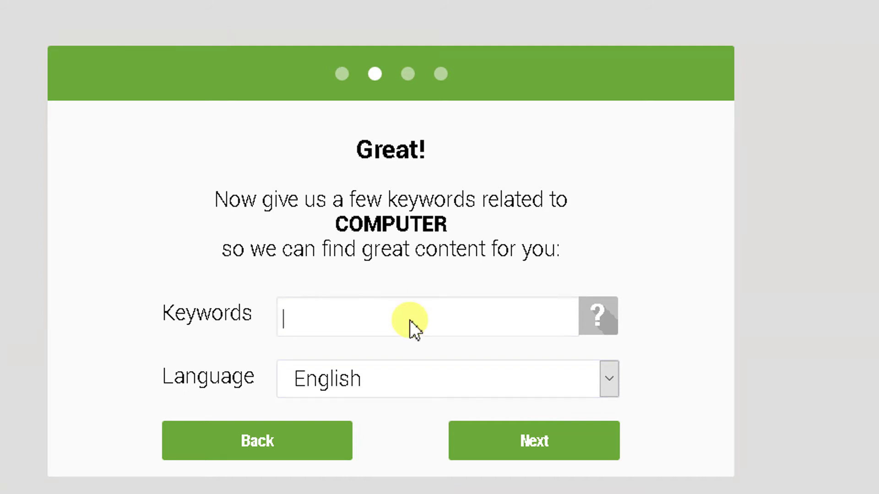
pyautogui.write('COMPUTER')
pyautogui.press('Return')
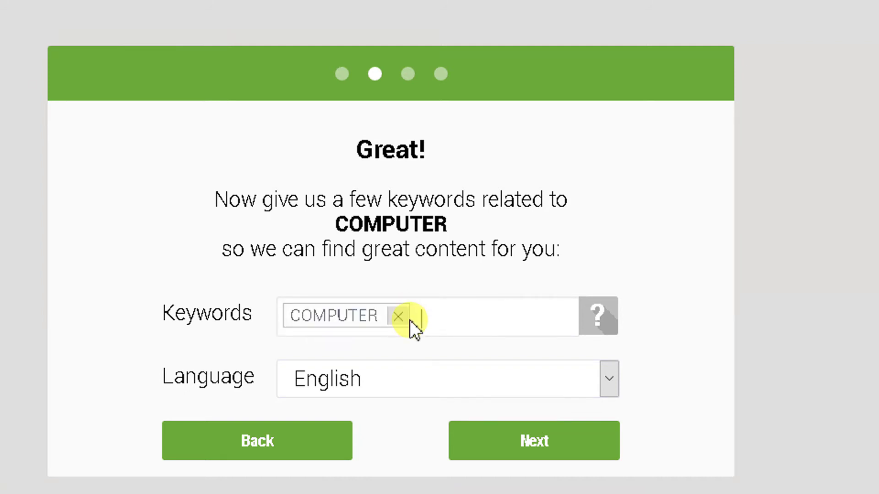
pyautogui.write('COMPUTER A')
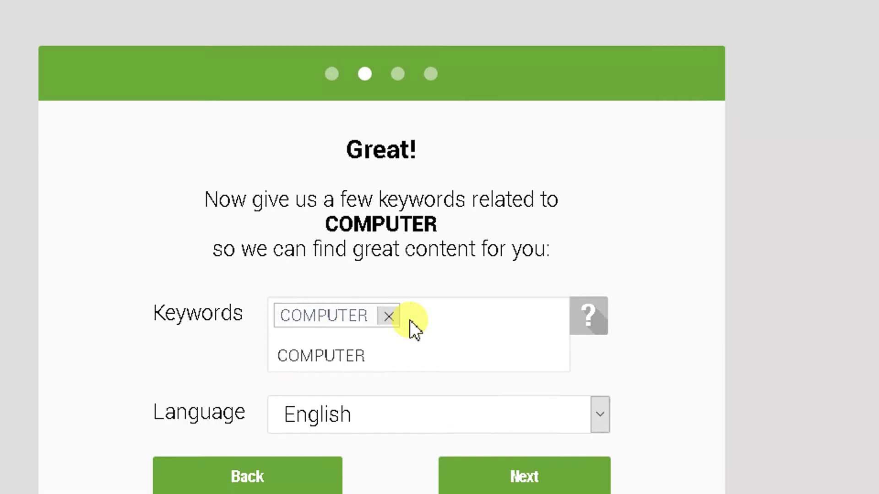
pyautogui.press('BackSpace')
pyautogui.write('BASIC HINDI')
pyautogui.press('Return')
pyautogui.scroll(-1, 357, 411)
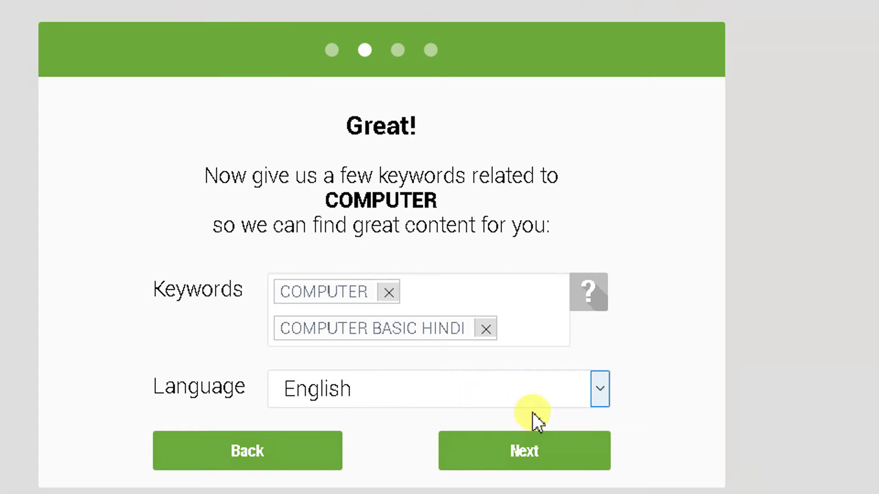
# - Set the topic's content language to Hindi
pyautogui.click(418, 404)
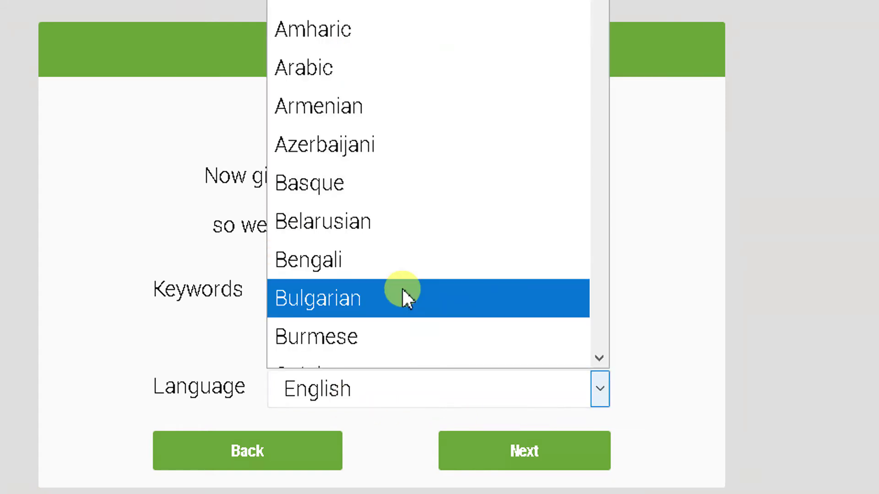
pyautogui.write('hi')
pyautogui.press('Return')
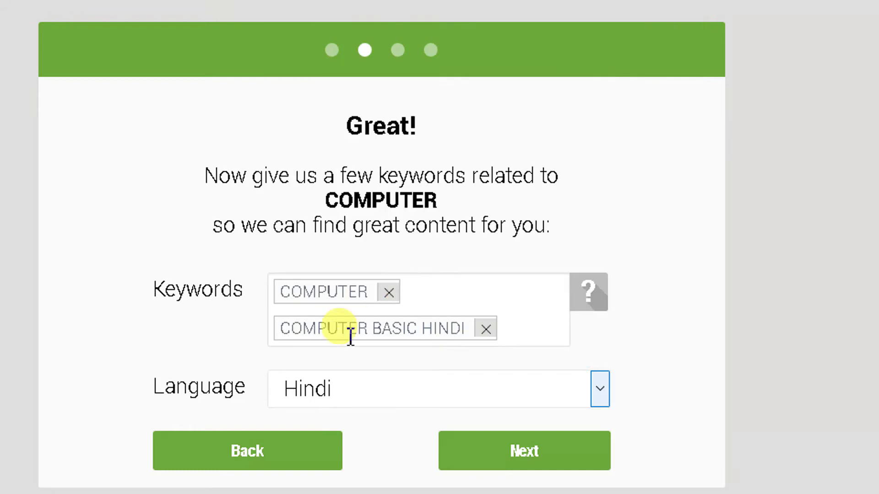
pyautogui.click(539, 452)
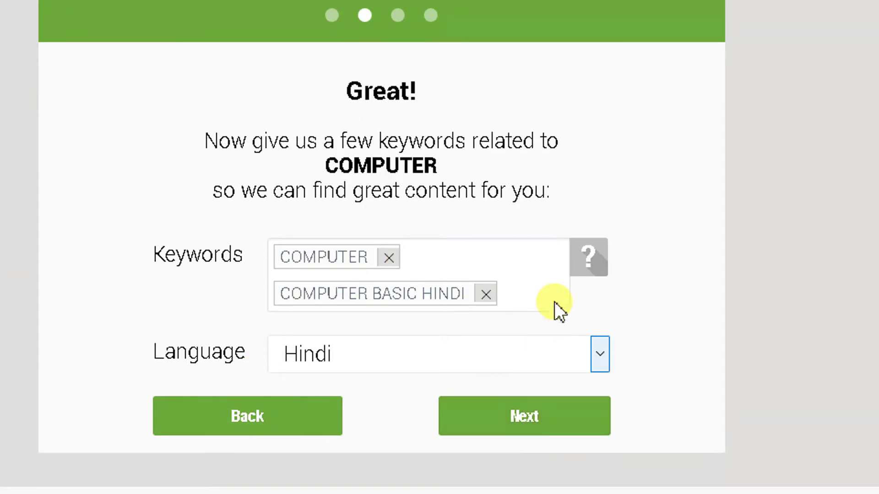
# - Add the keywords COMPUTER IN HINDI and BASIC COMPUTER HINDI to the topic
pyautogui.click(541, 293)
pyautogui.write('COMP')
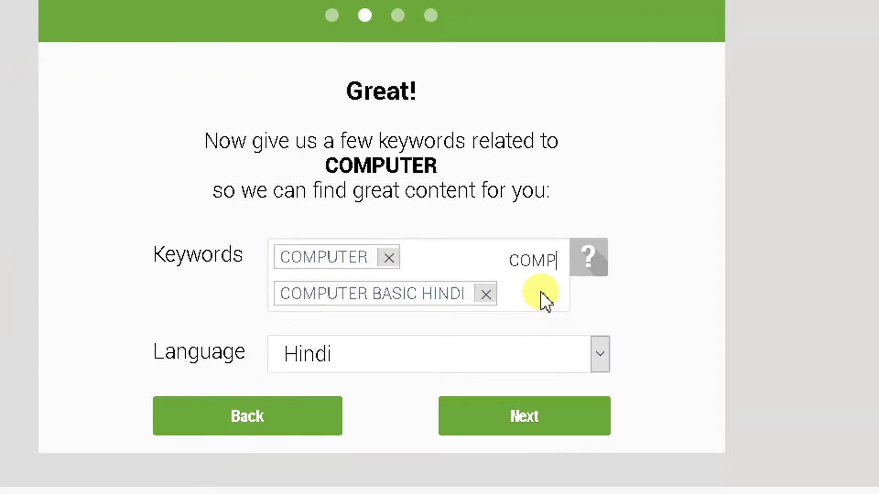
pyautogui.write('UTER IN HINDI')
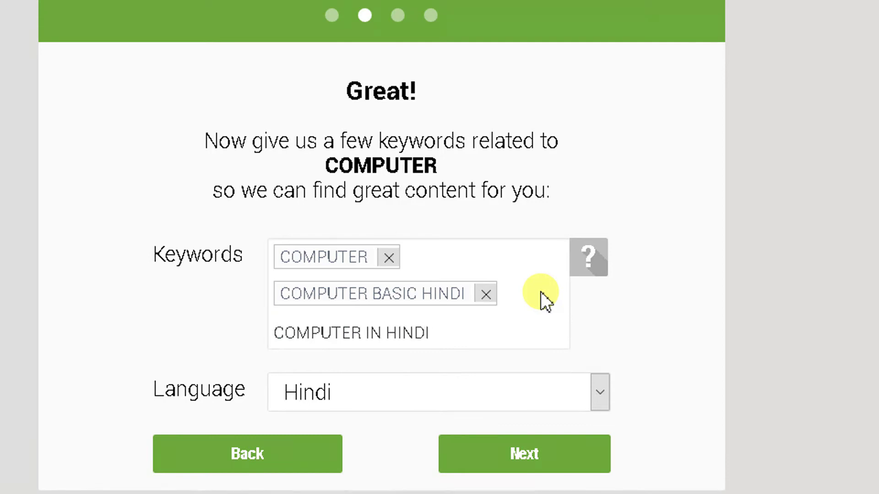
pyautogui.press('Return')
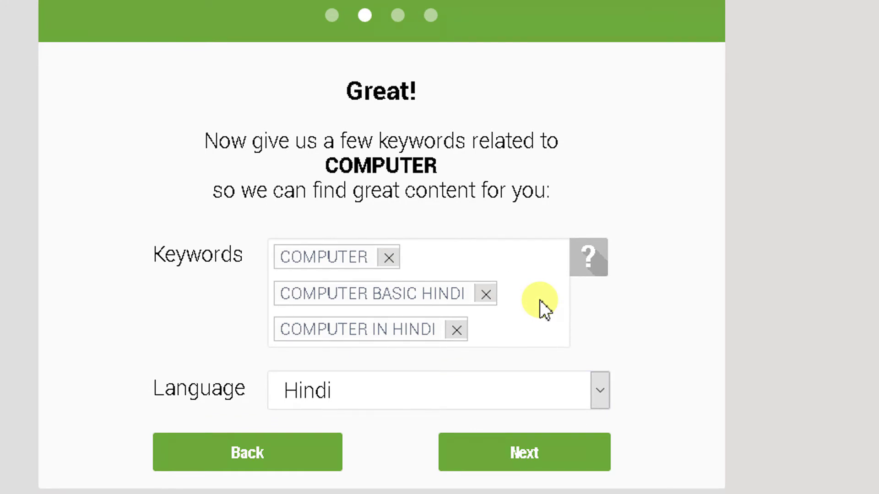
pyautogui.write('BASIC ')
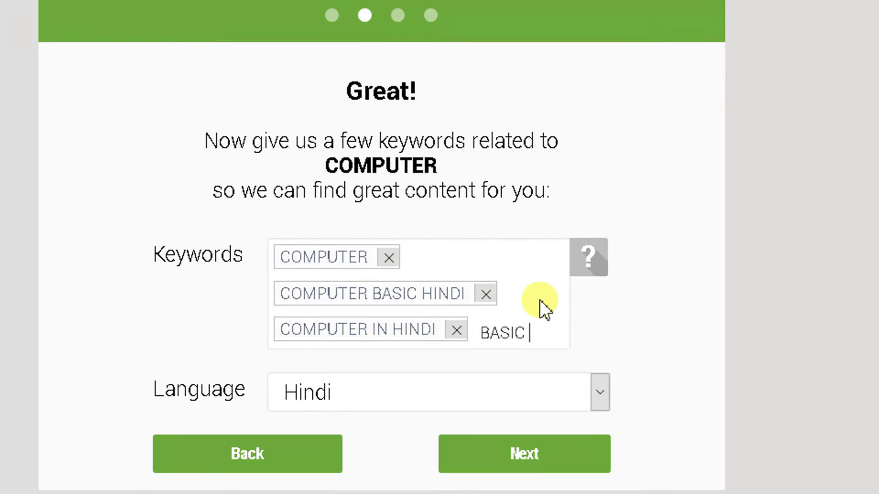
pyautogui.write('COMPUTER HINDI')
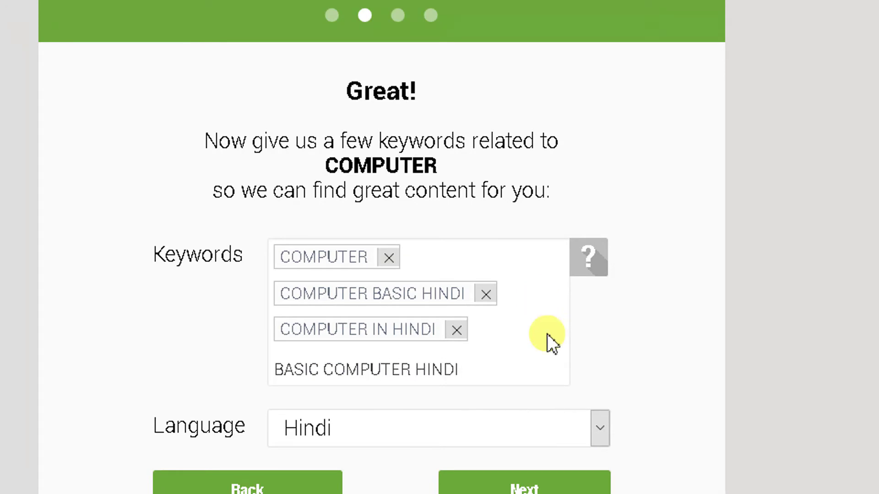
# - Continue past the keyword page and finish the topic setup without connecting any social account
pyautogui.scroll(-2, 547, 333)
pyautogui.click(548, 421)
pyautogui.scroll(-1, 549, 421)
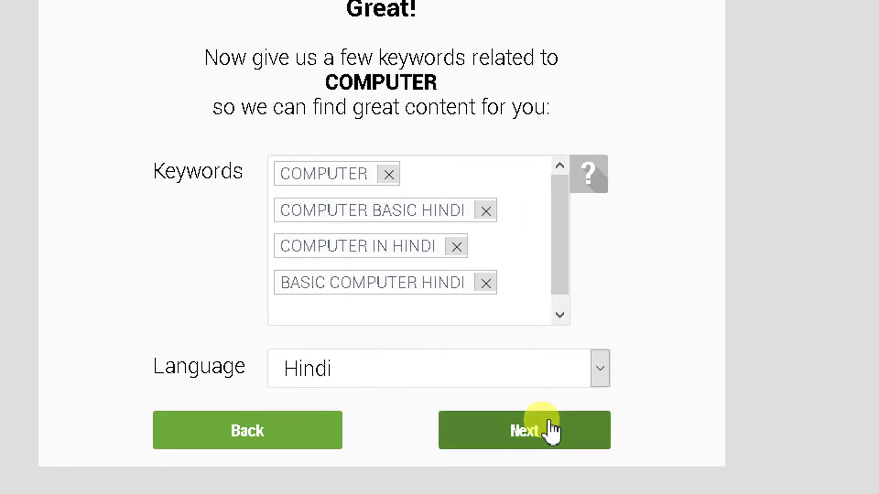
pyautogui.click(551, 430)
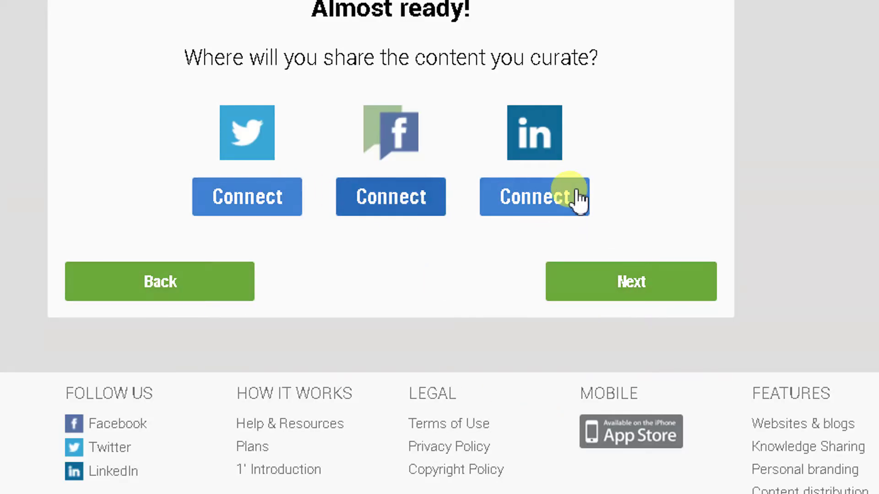
pyautogui.scroll(1, 398, 333)
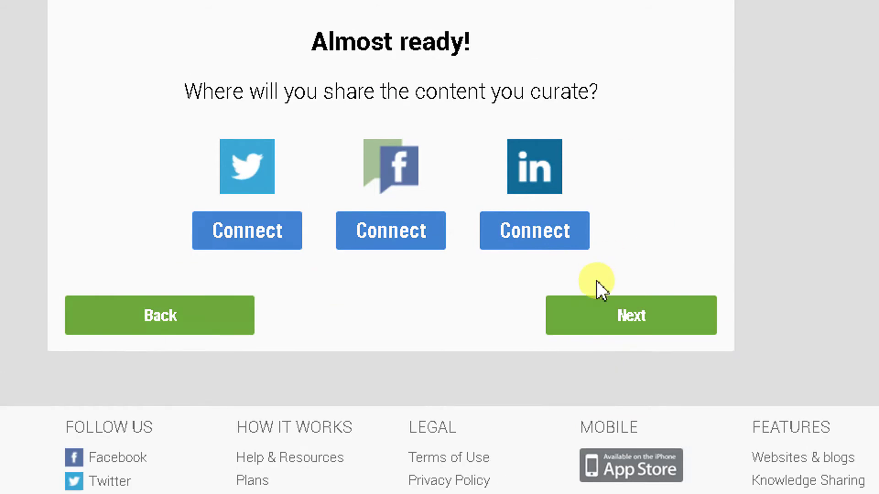
pyautogui.click(650, 303)
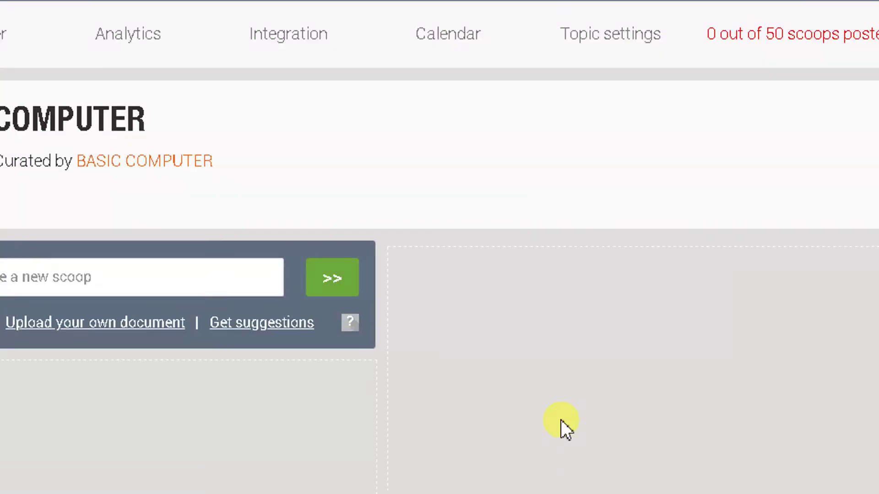
# - Open the content suggestions for the COMPUTER topic, browse the suggested posts, and return to the topic page
pyautogui.click(261, 322)
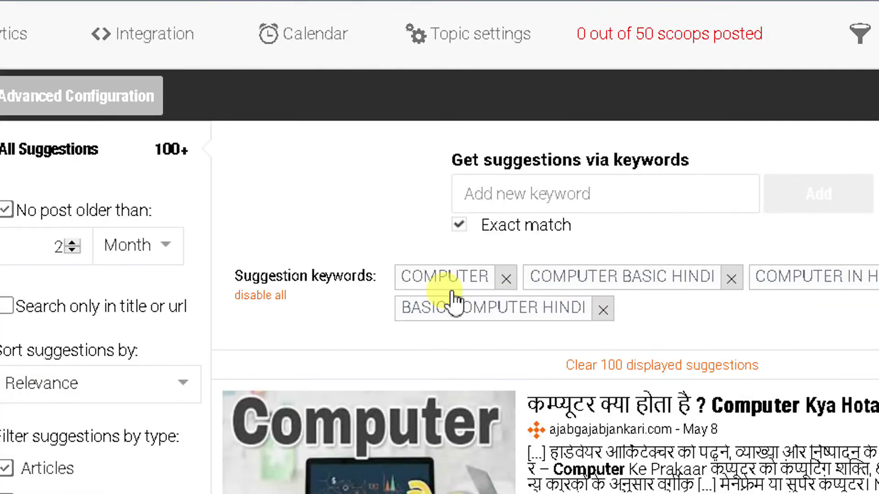
pyautogui.scroll(-5, 603, 419)
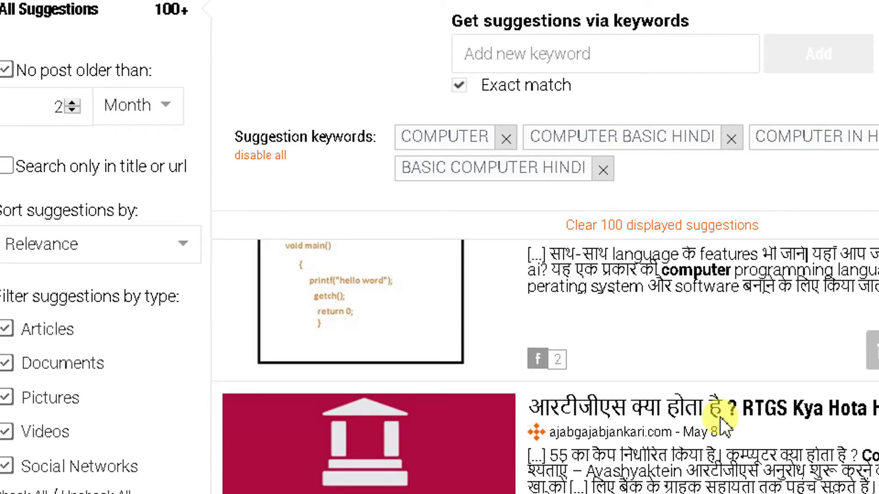
pyautogui.scroll(-10, 724, 419)
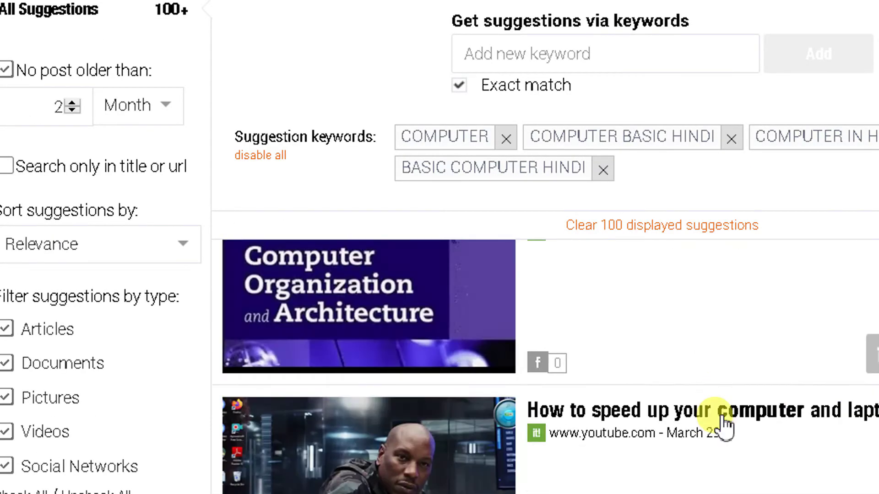
pyautogui.scroll(-5, 723, 421)
pyautogui.scroll(-10, 723, 410)
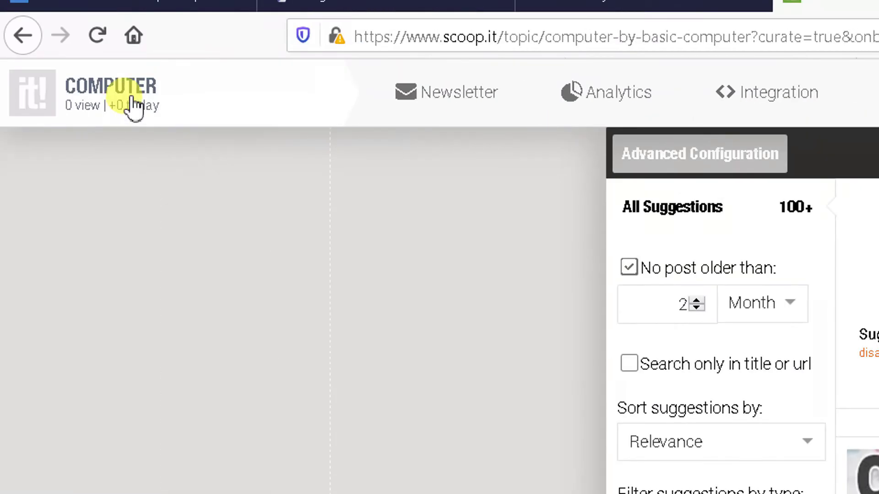
pyautogui.click(112, 91)
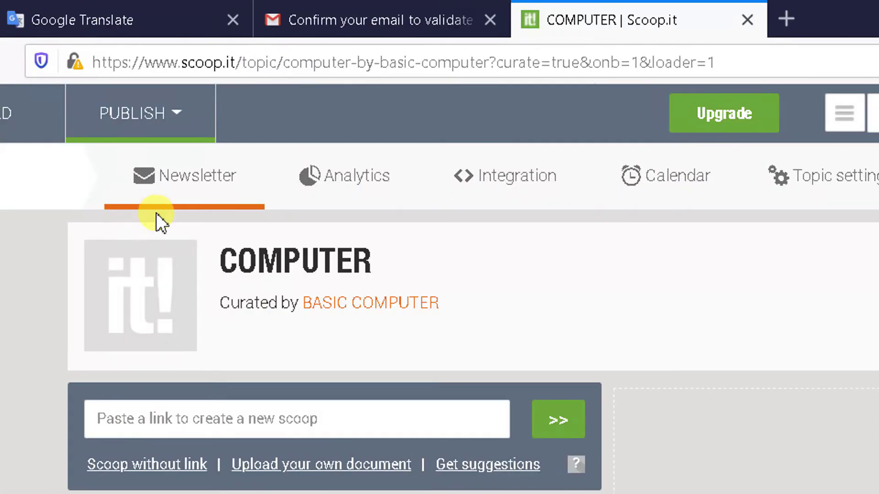
# - Open the BASIC COMPUTER curator profile and look over its curated topics section
pyautogui.click(399, 266)
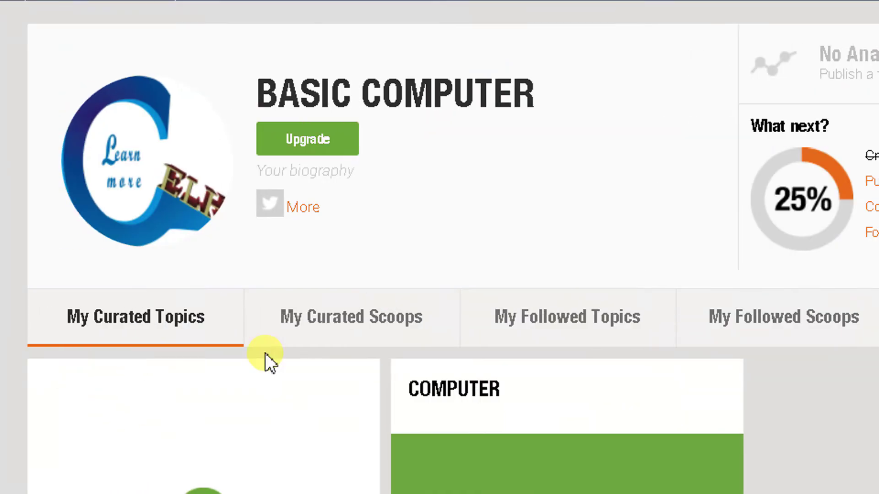
pyautogui.scroll(-2, 301, 352)
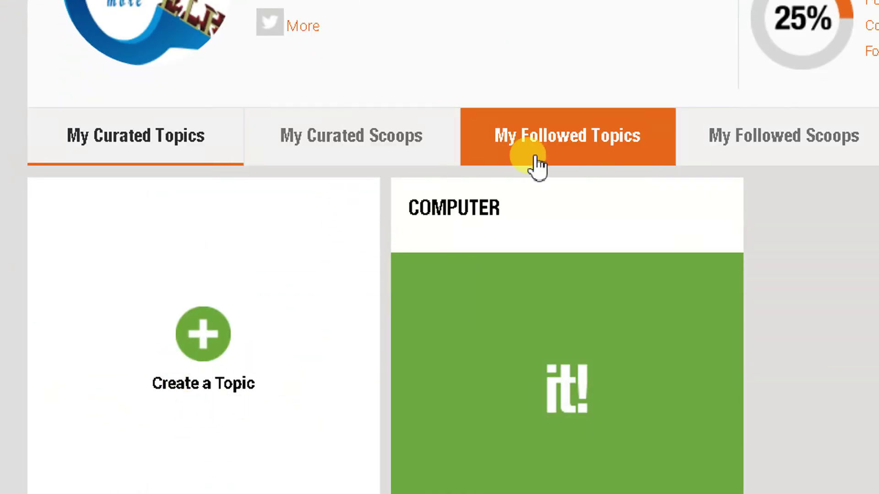
pyautogui.scroll(2, 317, 246)
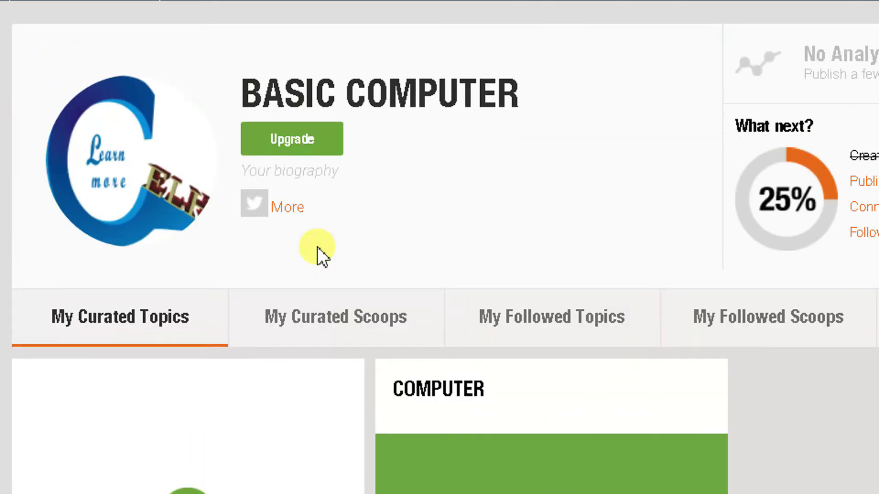
pyautogui.click(314, 142)
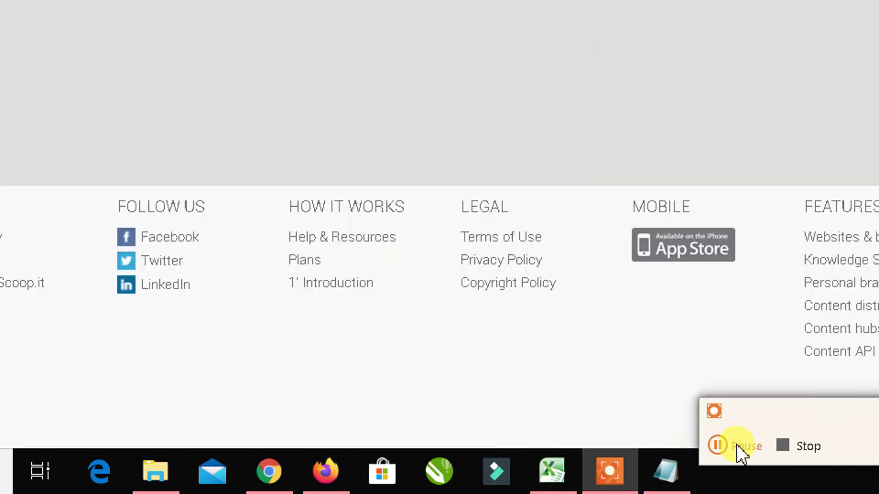
pyautogui.scroll(4, 669, 309)
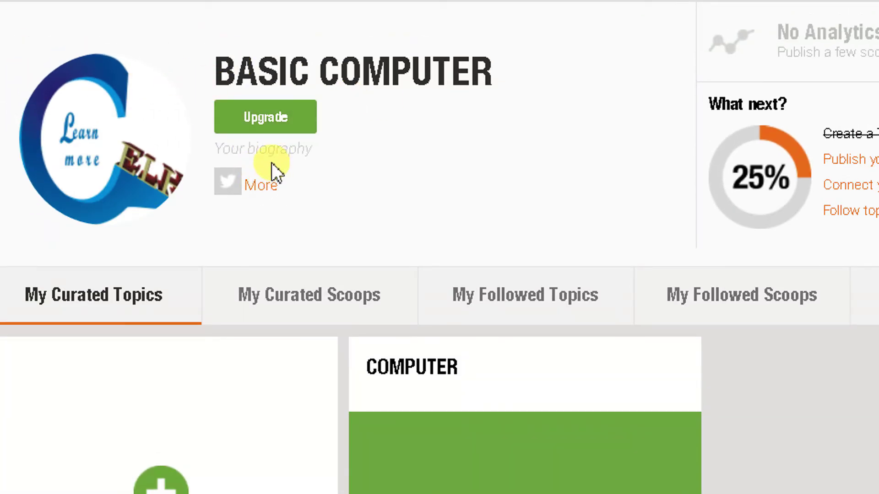
# - Expand the profile's social network options, try to connect an additional network, and decline the Scoop.it Pro upgrade
pyautogui.click(262, 186)
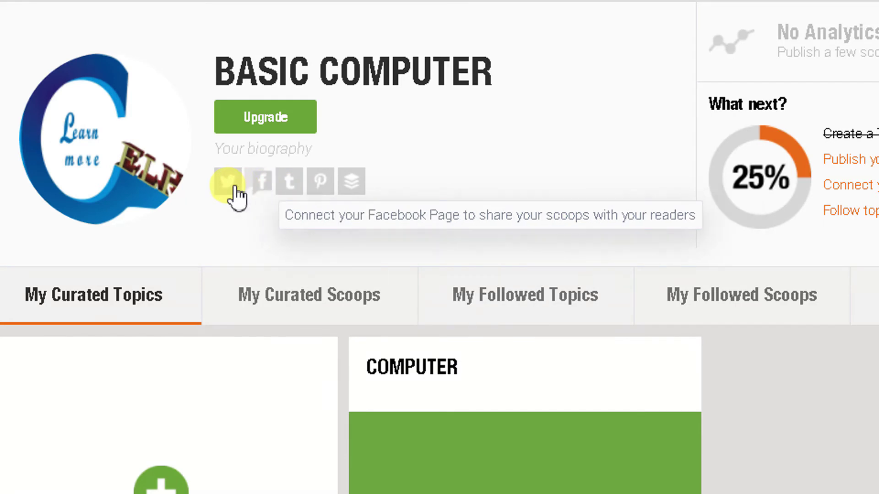
pyautogui.click(346, 184)
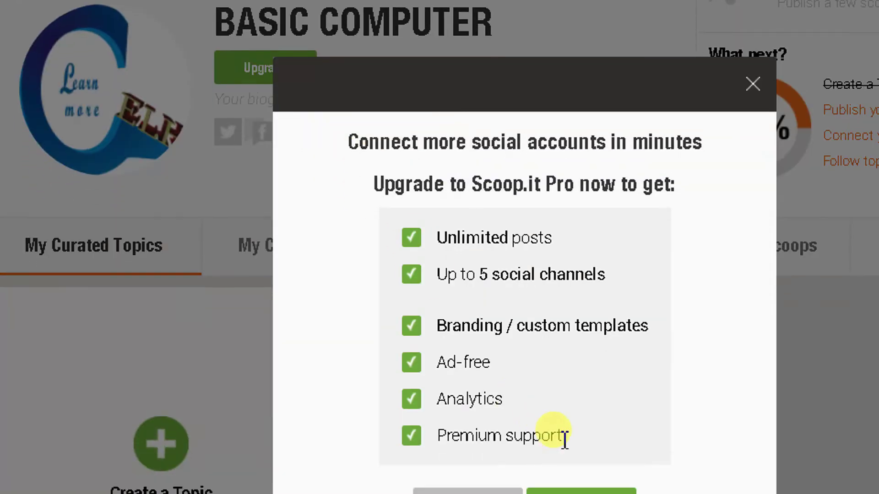
pyautogui.scroll(-3, 470, 438)
pyautogui.scroll(2, 457, 420)
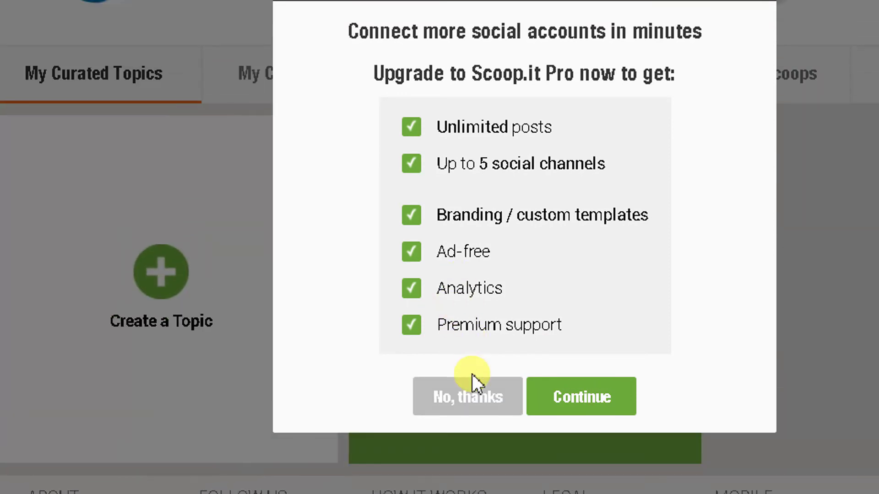
pyautogui.click(472, 376)
# - Replace the profile picture with the image "for social" from the "NEW LOGO new intero" folder on New Volume (B:)
pyautogui.click(323, 93)
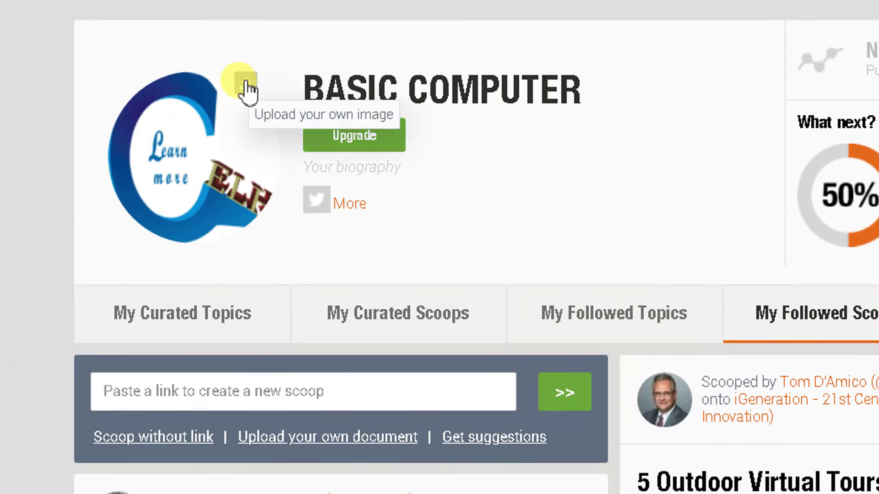
pyautogui.click(247, 79)
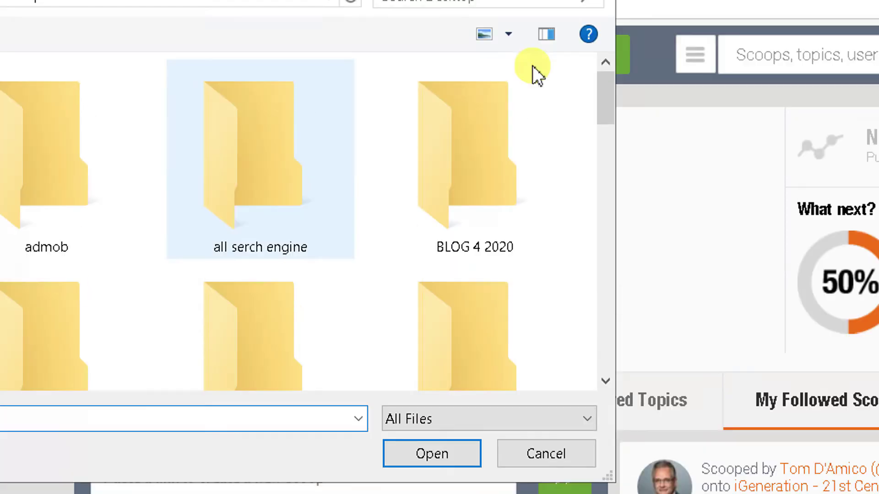
pyautogui.moveTo(605, 21); pyautogui.dragTo(607, 108)
pyautogui.moveTo(600, 306); pyautogui.dragTo(589, 337)
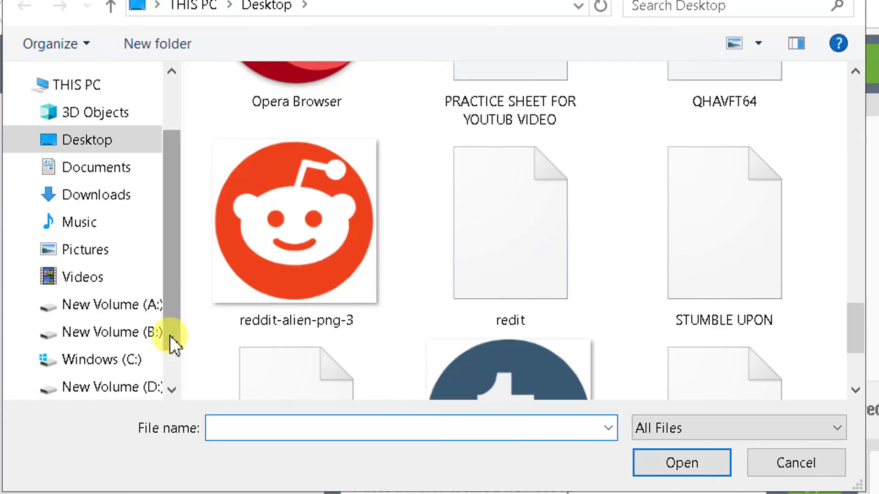
pyautogui.scroll(-1, 169, 336)
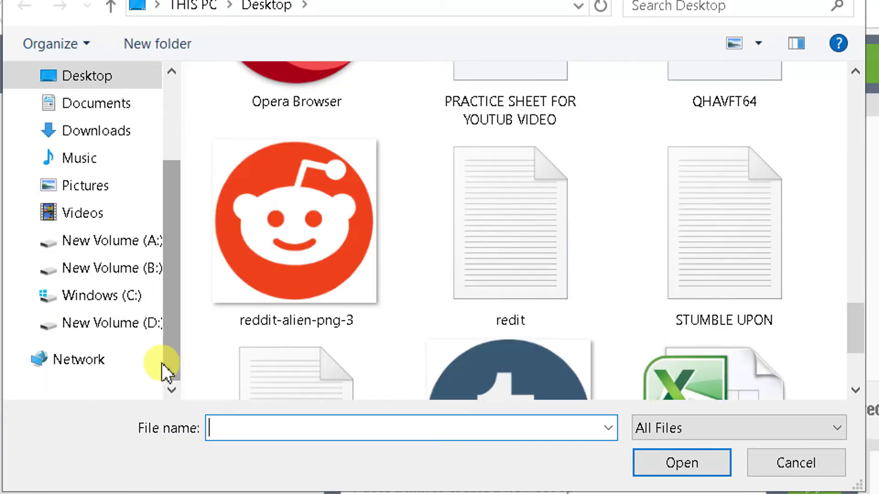
pyautogui.click(133, 271)
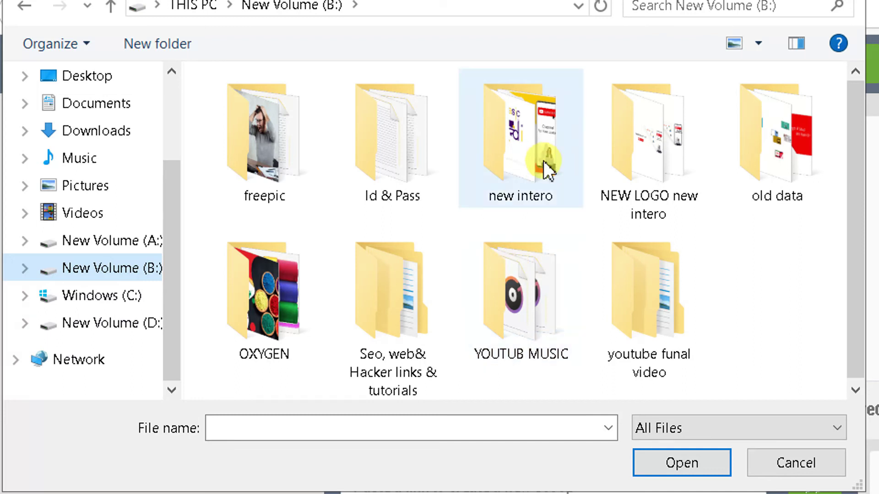
pyautogui.doubleClick(648, 198)
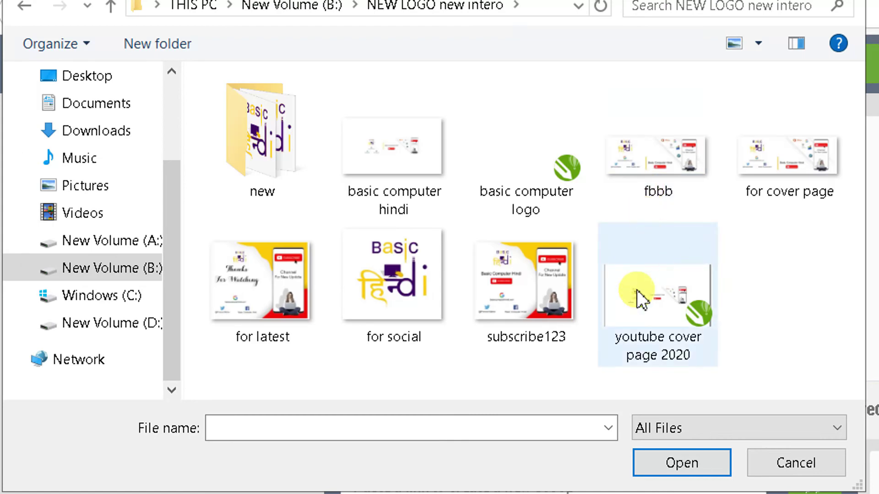
pyautogui.click(422, 262)
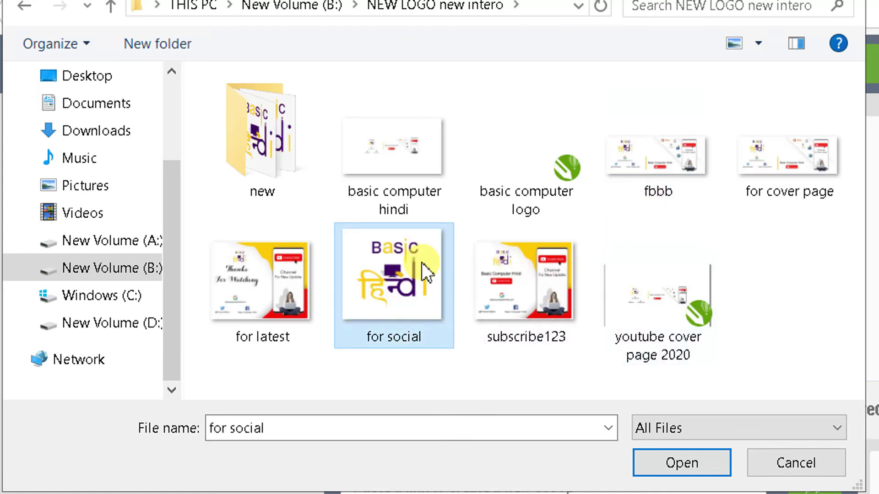
pyautogui.doubleClick(422, 263)
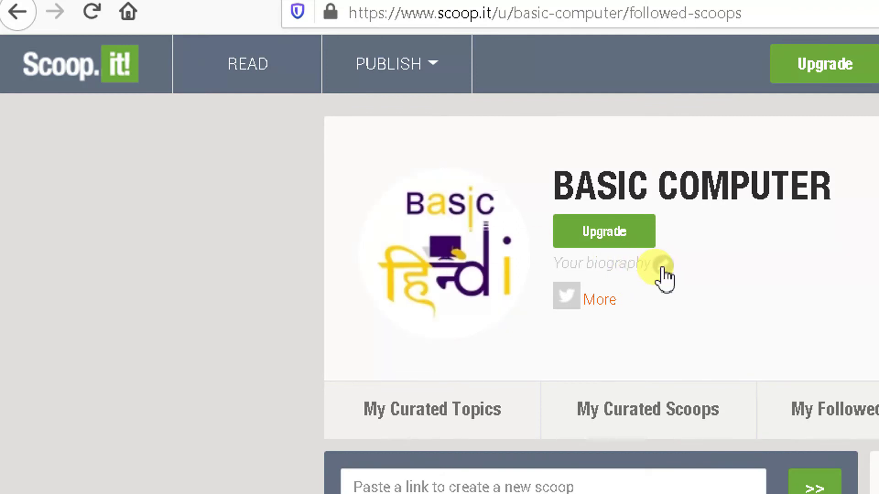
pyautogui.click(663, 275)
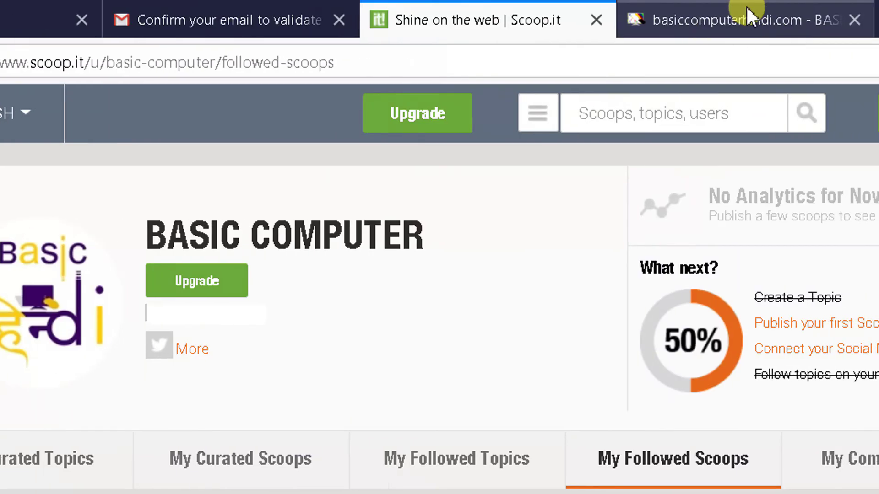
pyautogui.click(746, 13)
pyautogui.click(342, 51)
pyautogui.hotkey('ctrl', 'c')
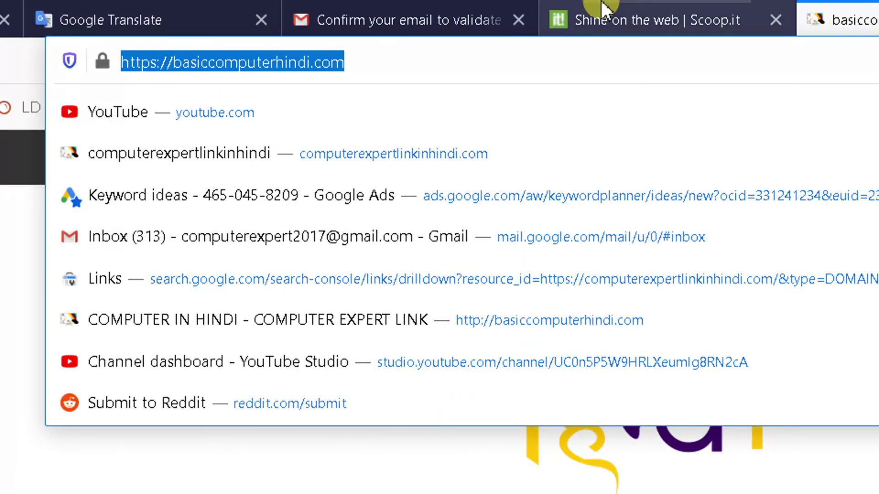
pyautogui.click(415, 20)
pyautogui.click(434, 314)
pyautogui.hotkey('ctrl', 'v')
pyautogui.click(598, 355)
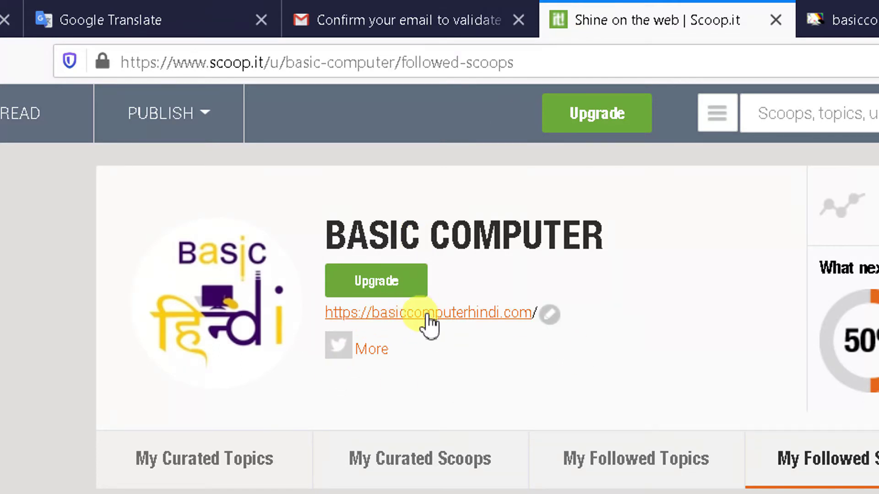
# - Close the separate website tab, test the biography link on the profile, and return to the profile page
pyautogui.click(458, 316)
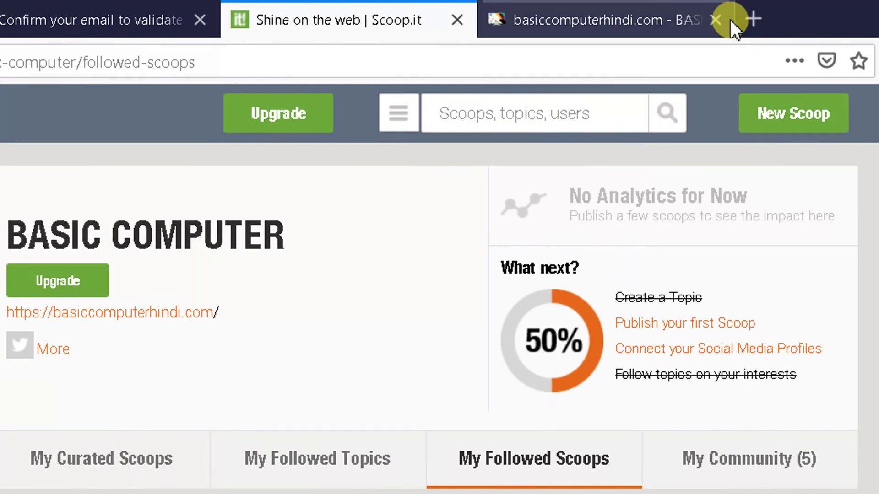
pyautogui.click(728, 20)
pyautogui.click(172, 316)
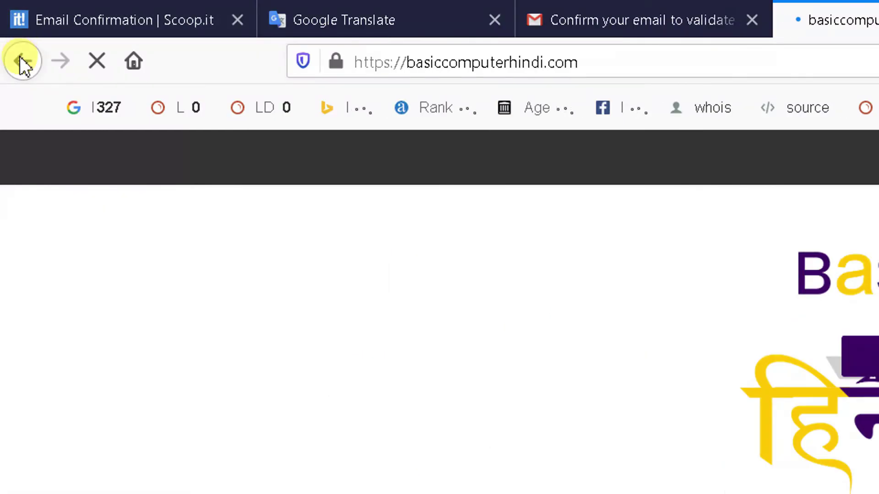
pyautogui.click(20, 56)
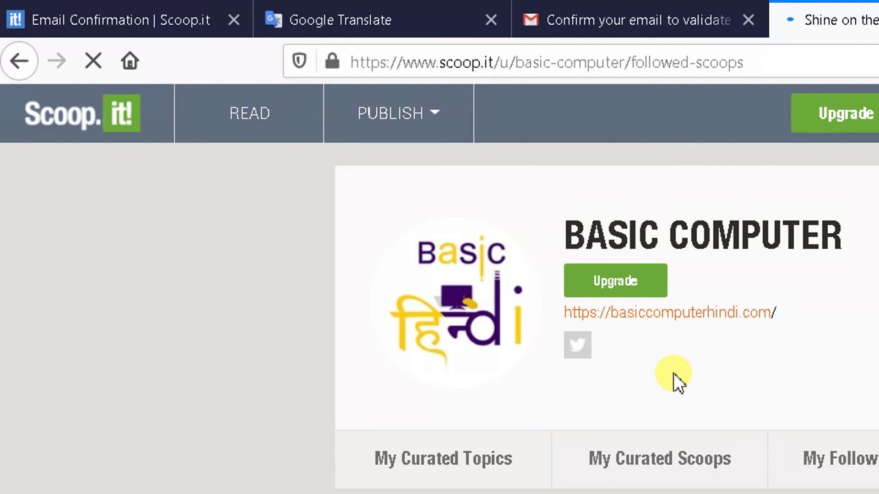
# - Inspect the biography link's HTML element in the developer tools, and close the tools
pyautogui.rightClick(722, 318)
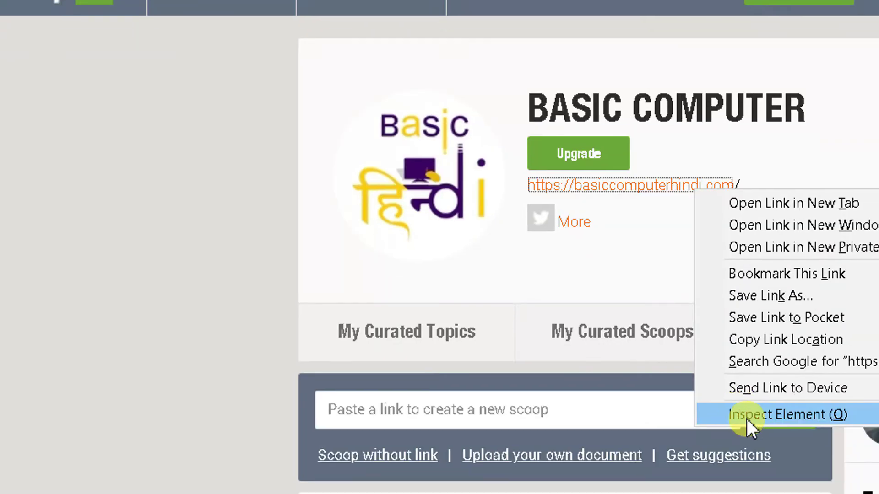
pyautogui.click(746, 416)
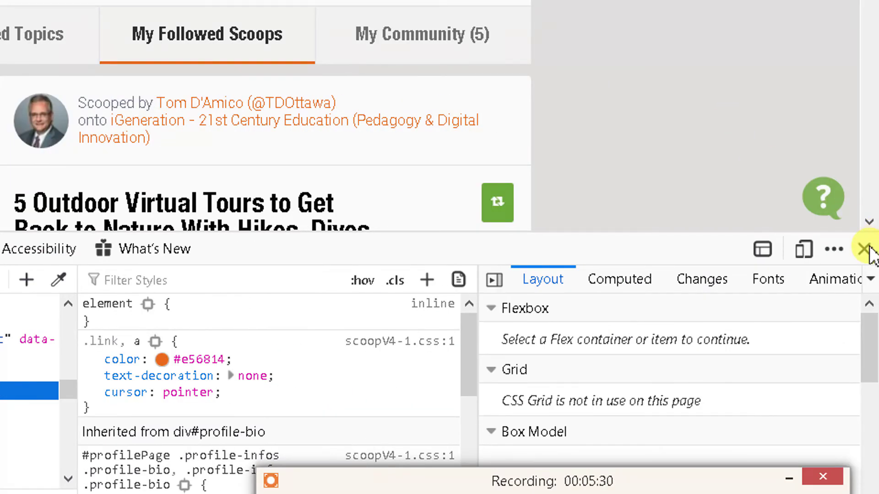
pyautogui.click(864, 249)
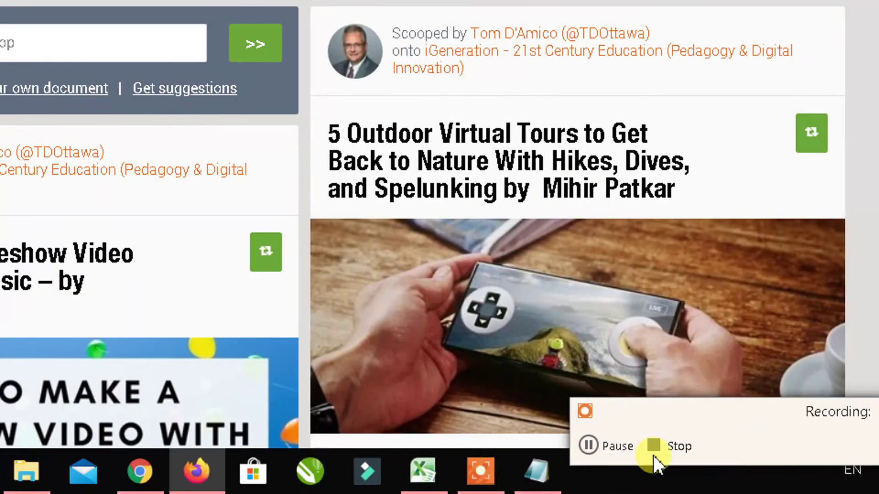
pyautogui.click(654, 452)
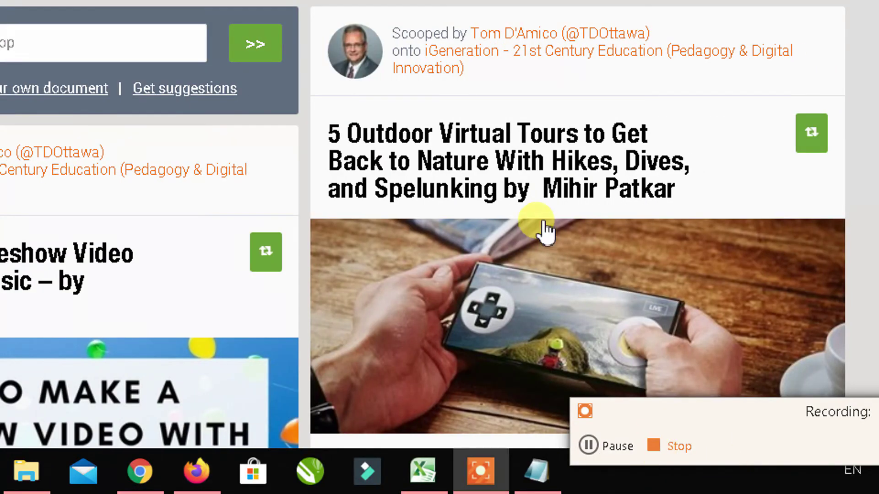